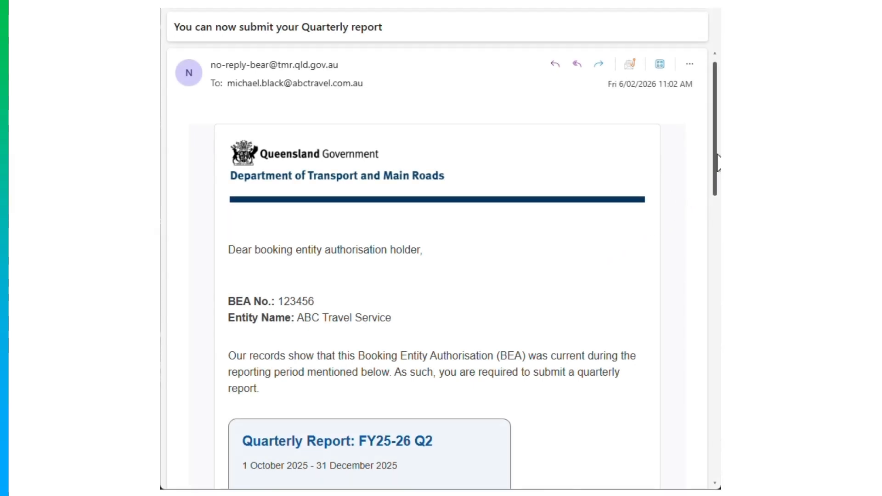
Open the BEAR portal from the email link and create the Quarterly Report FY24-25 Q3.
drag(717, 155, 711, 236)
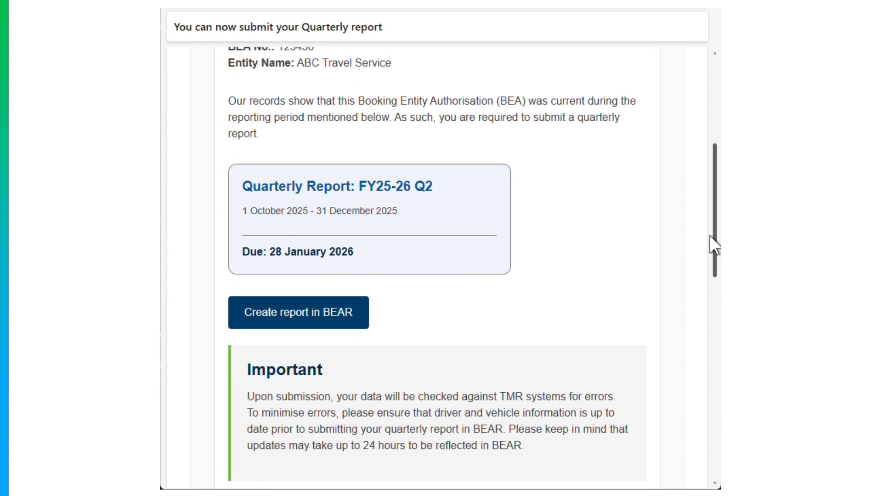
click(344, 317)
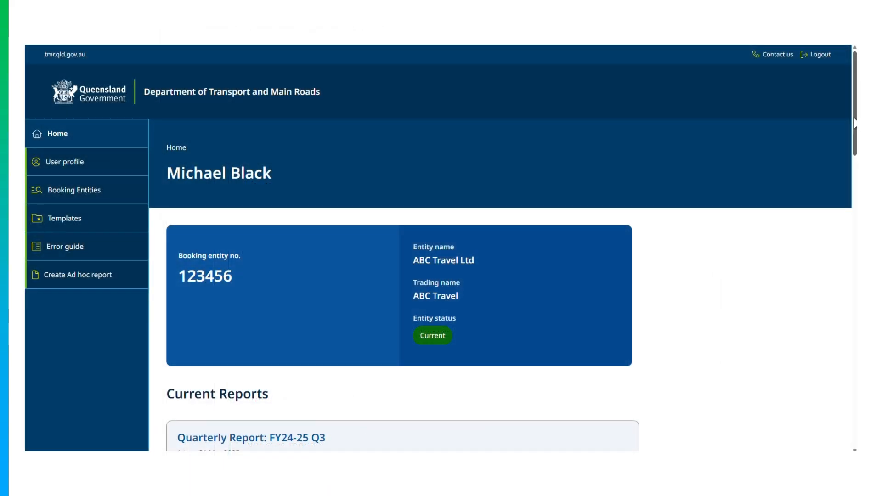
drag(854, 129, 855, 164)
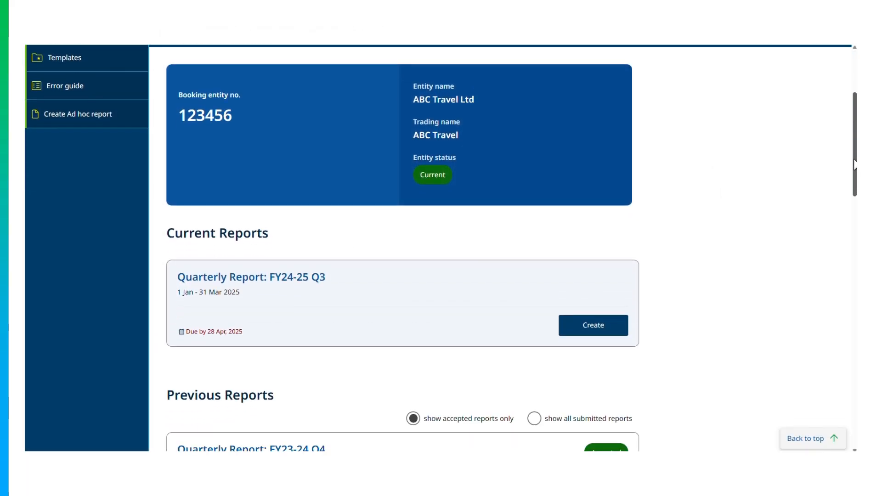
click(620, 329)
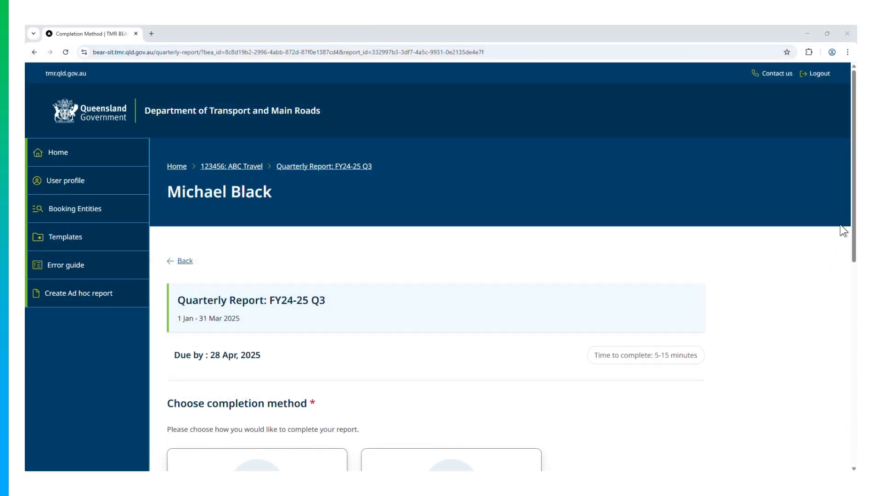
Pick File Upload as the completion method and continue to the upload page.
drag(854, 210, 842, 341)
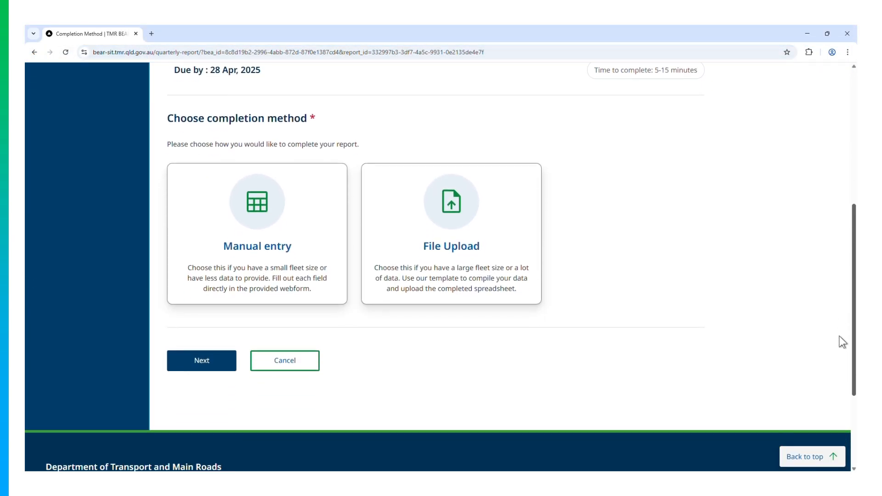
click(516, 223)
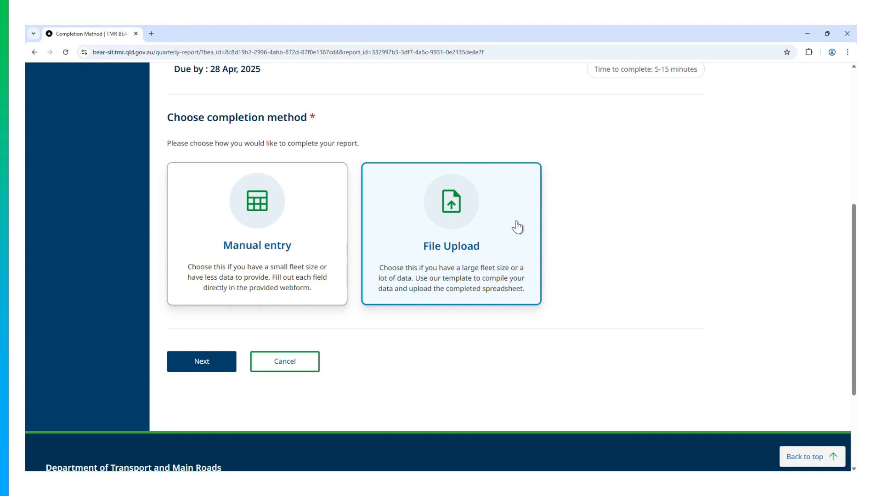
click(225, 371)
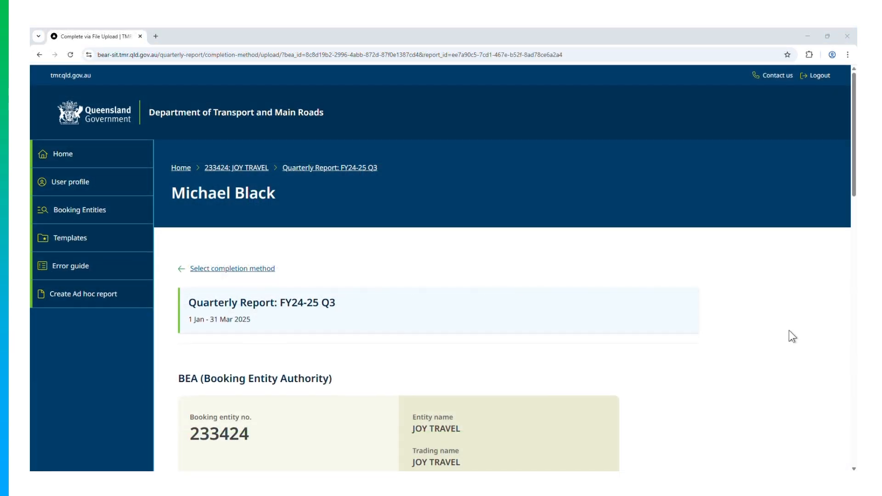
Scroll through the Complete via File Upload page, then go to Report Templates in the sidebar.
scroll(789, 331, down, 5)
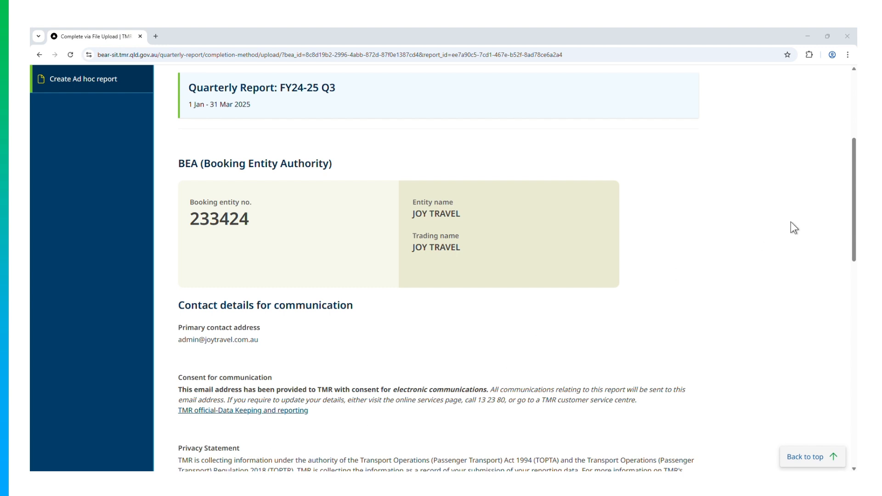
drag(853, 203, 854, 325)
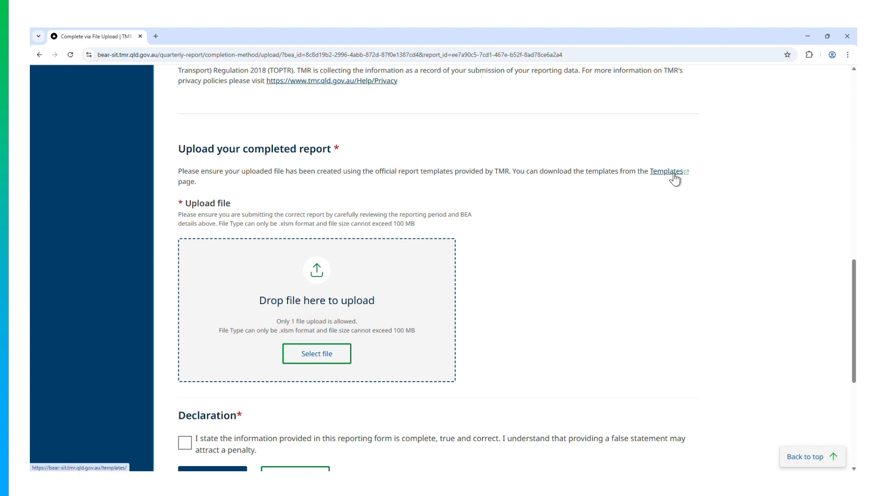
scroll(675, 179, up, 13)
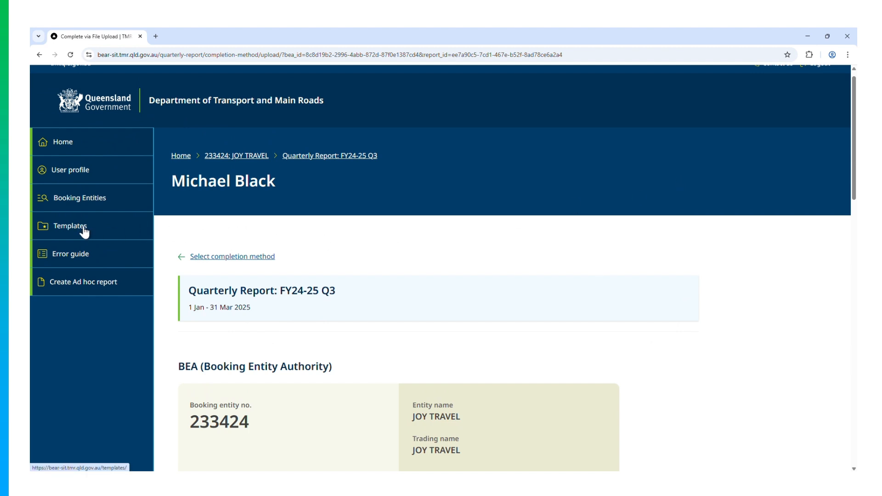
click(84, 232)
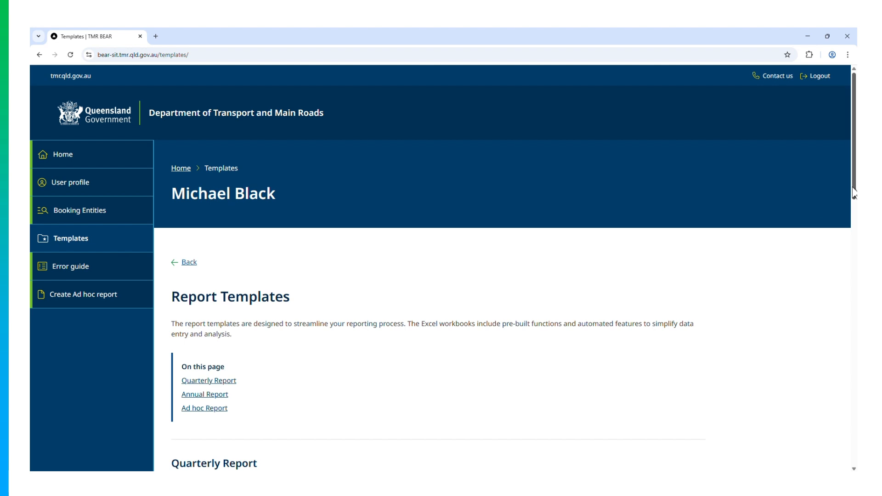
Scroll down the Report Templates page to the Quarterly Report template.
drag(853, 193, 853, 212)
scroll(844, 243, down, 6)
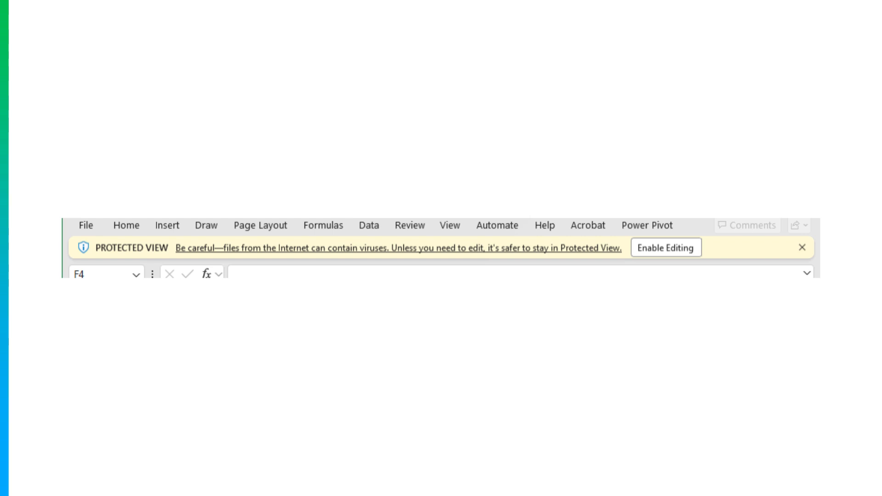
Enable editing, then open the Properties of the downloaded Quarterly Report template in Downloads.
click(682, 248)
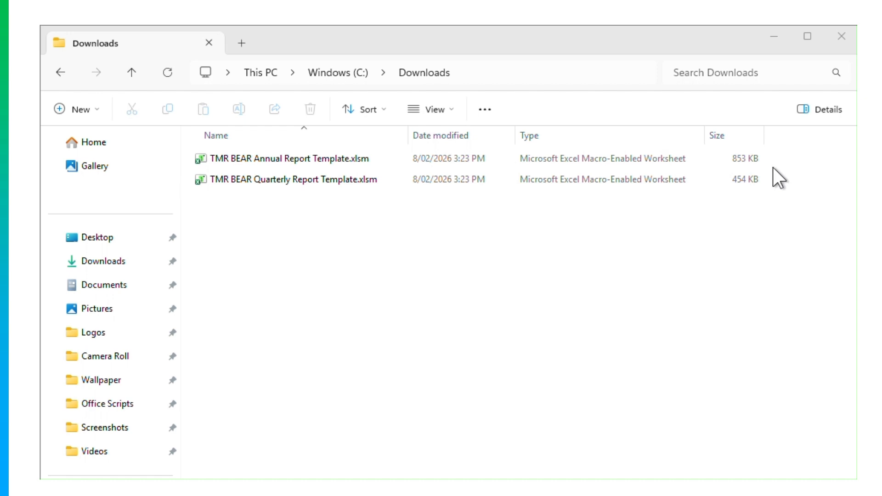
click(314, 179)
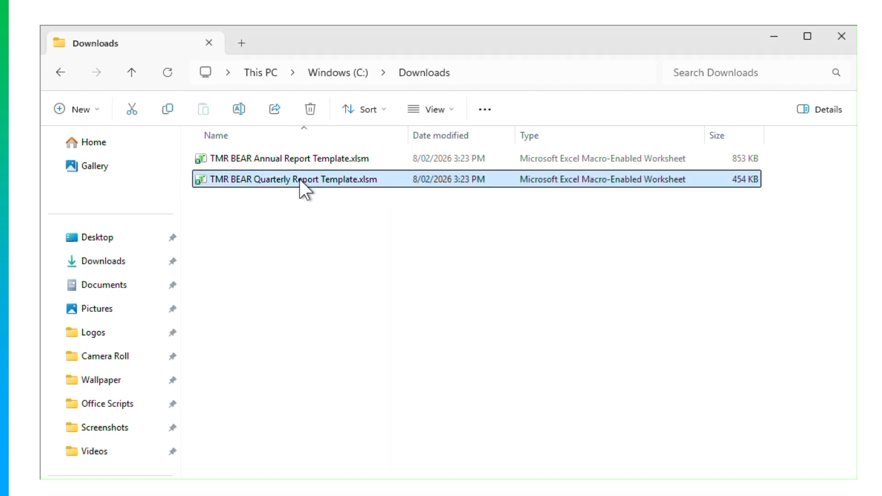
right_click(300, 180)
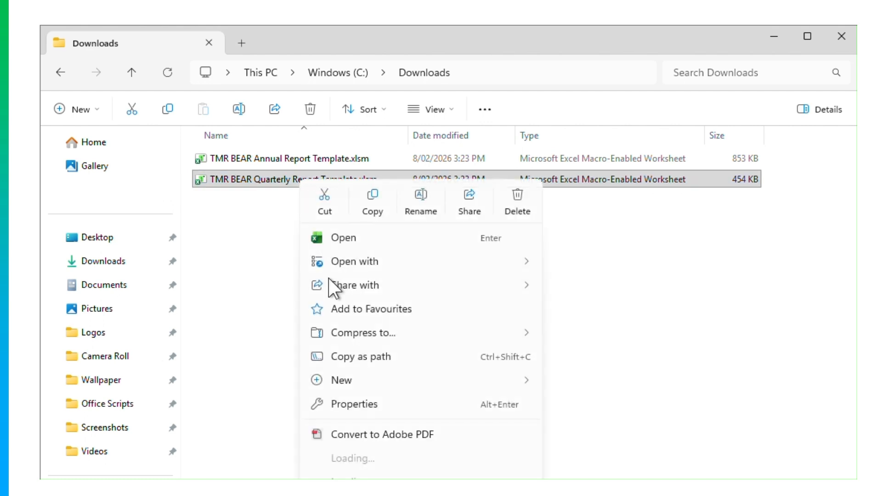
click(362, 403)
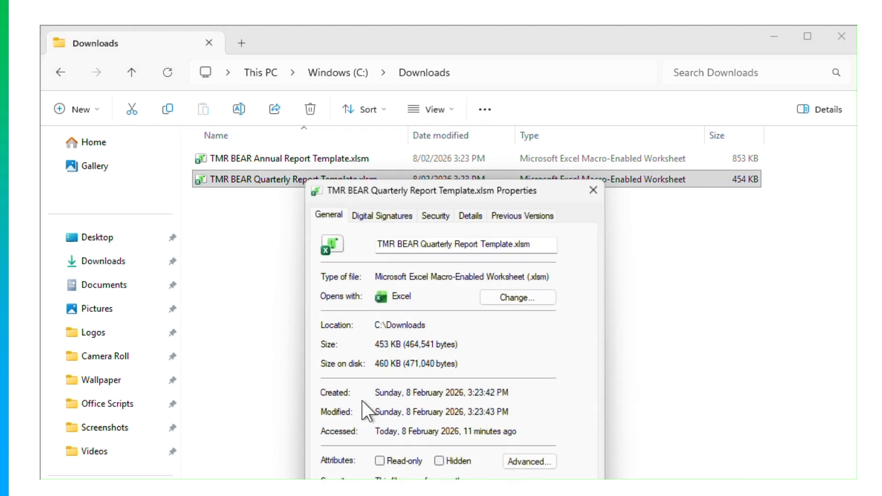
drag(437, 188, 434, 79)
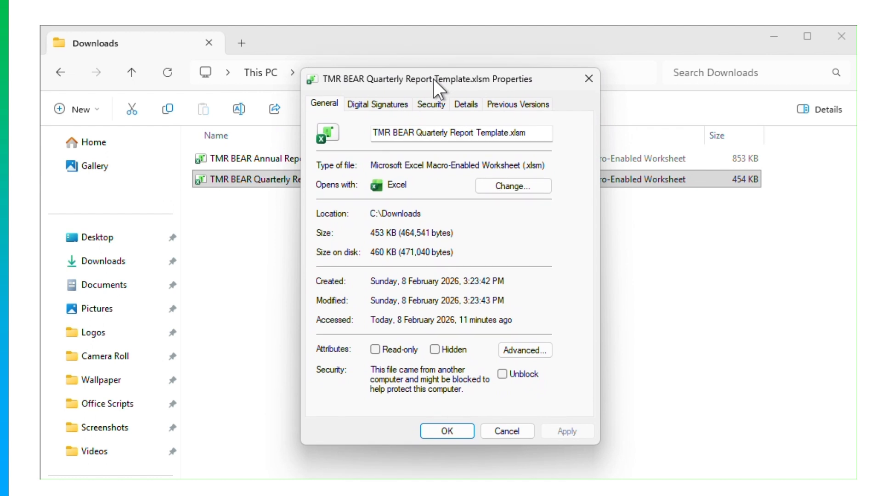
Tick Unblock, confirm with OK, and reopen the template in Excel.
click(503, 374)
click(457, 430)
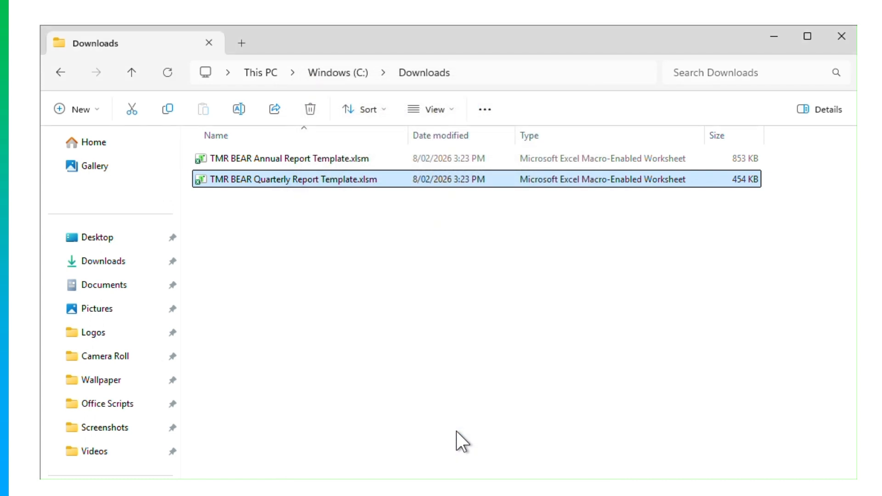
click(456, 431)
click(329, 184)
double_click(329, 183)
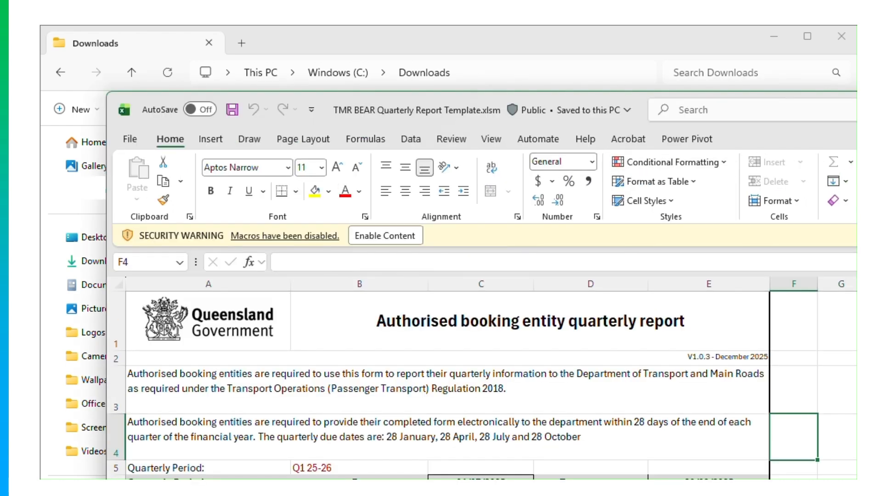
Enable Content on the Security Warning bar to allow the template's macros.
click(406, 231)
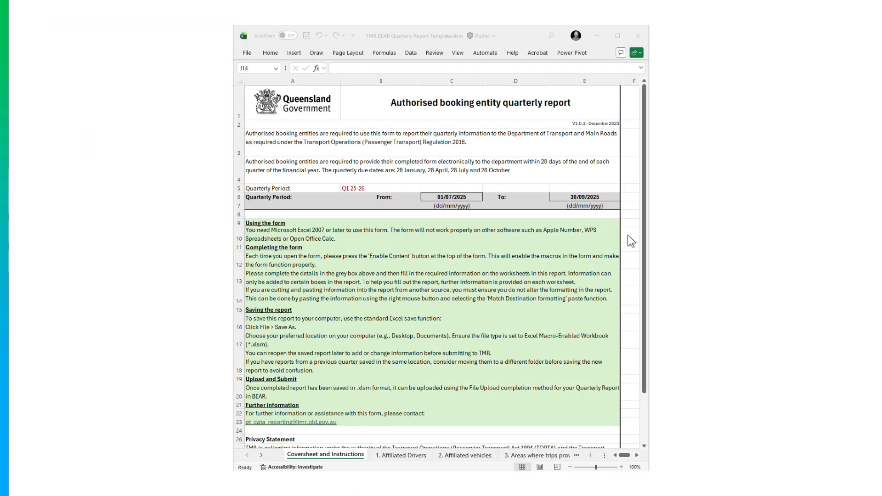
Set the Quarterly Period in B5 to Q4 24-25 from its dropdown.
click(643, 209)
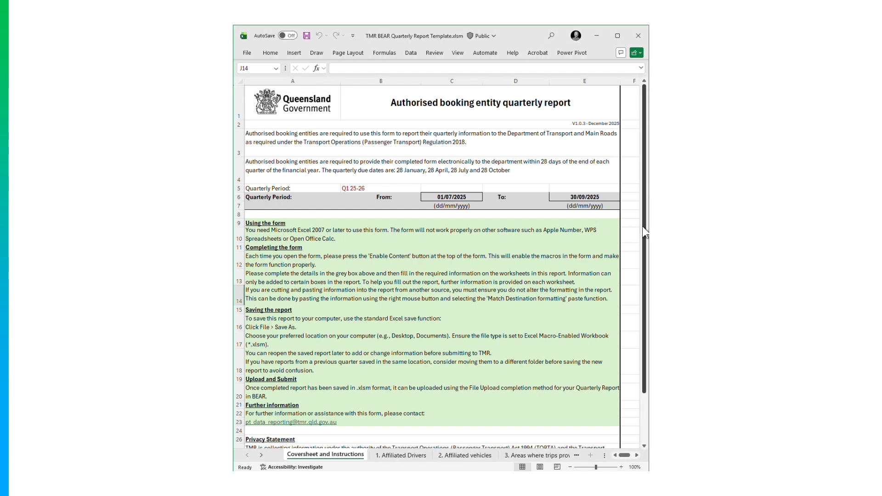
drag(643, 228, 646, 209)
click(405, 191)
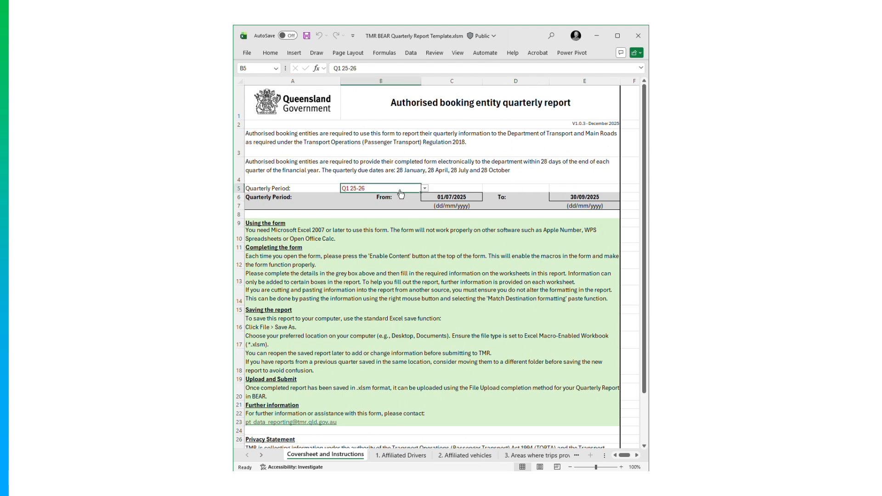
click(425, 189)
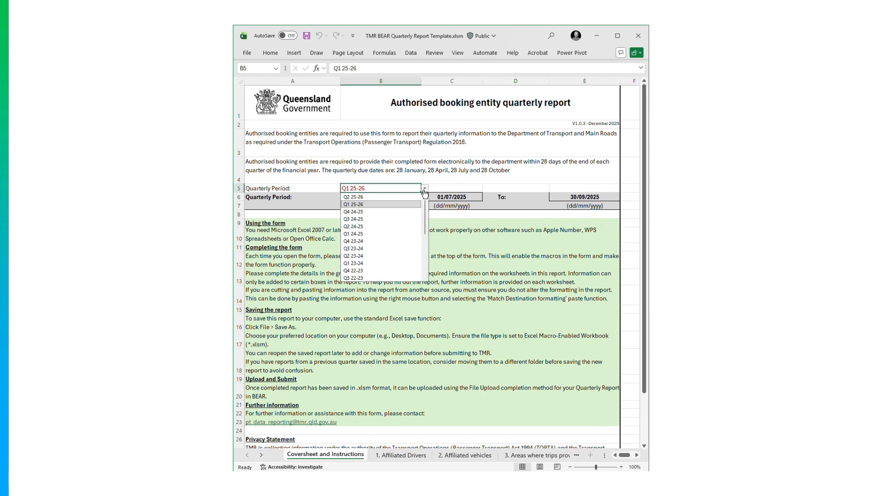
click(386, 211)
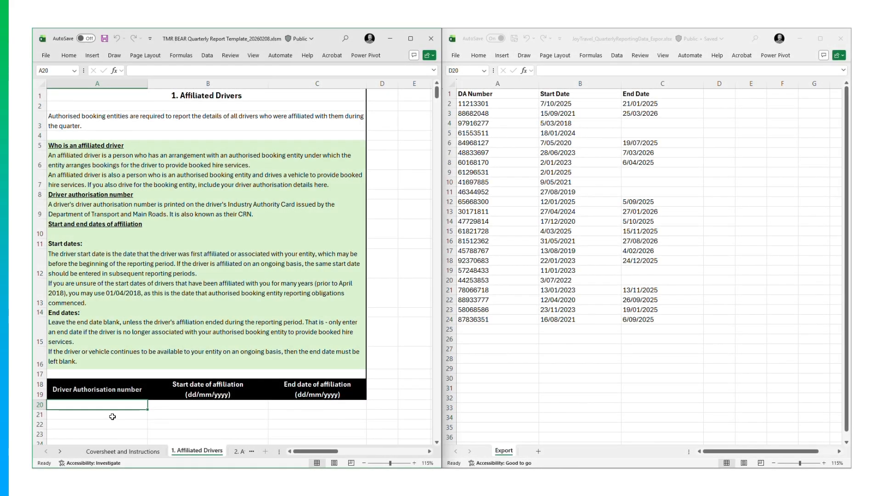
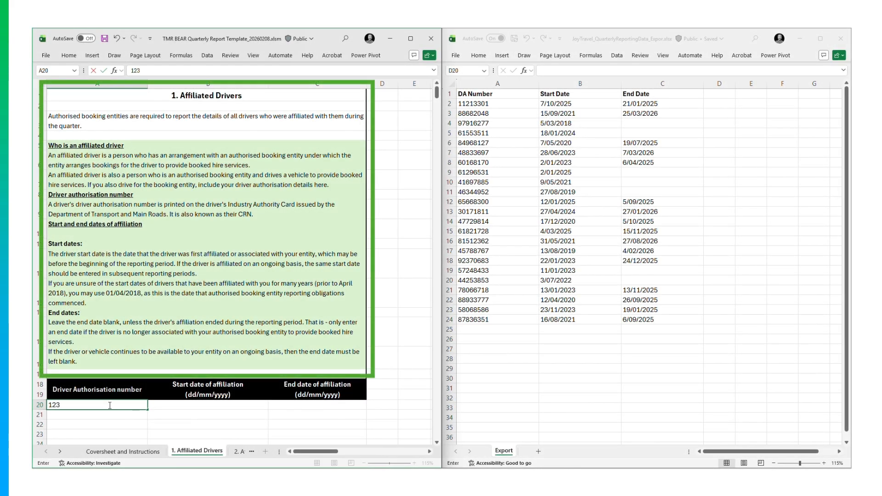
Fill the sample driver row with a driver number and start date 12/01/2022.
key(Tab)
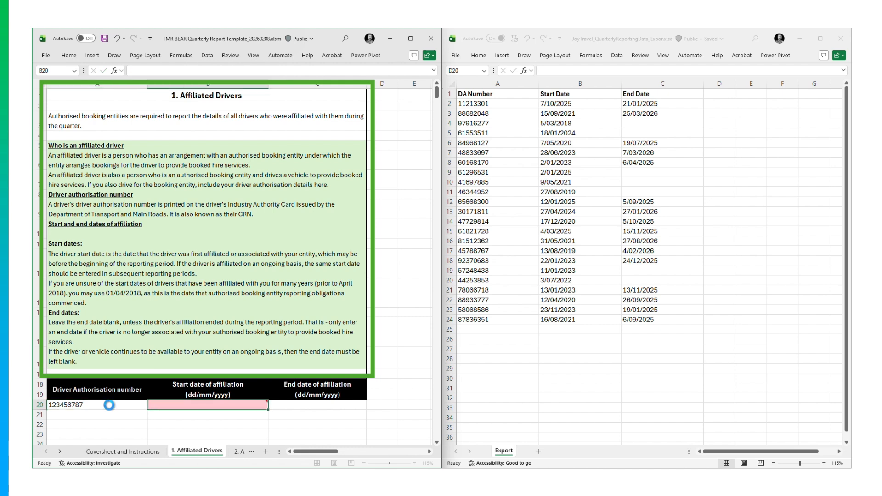
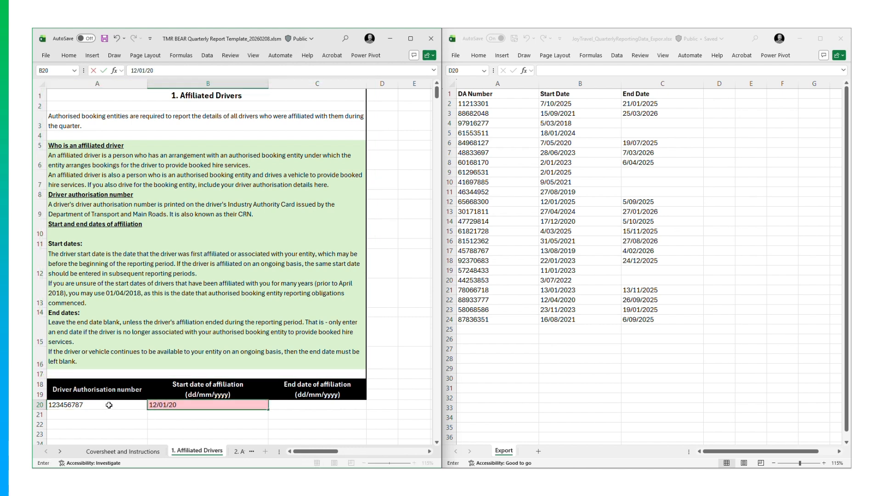
key(Tab)
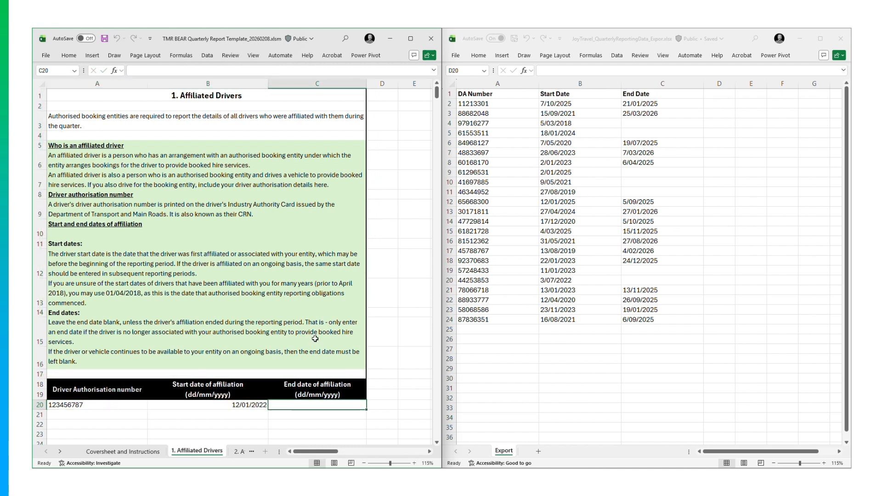
Copy the exported driver numbers and dates and paste them into the first empty drivers row.
click(473, 104)
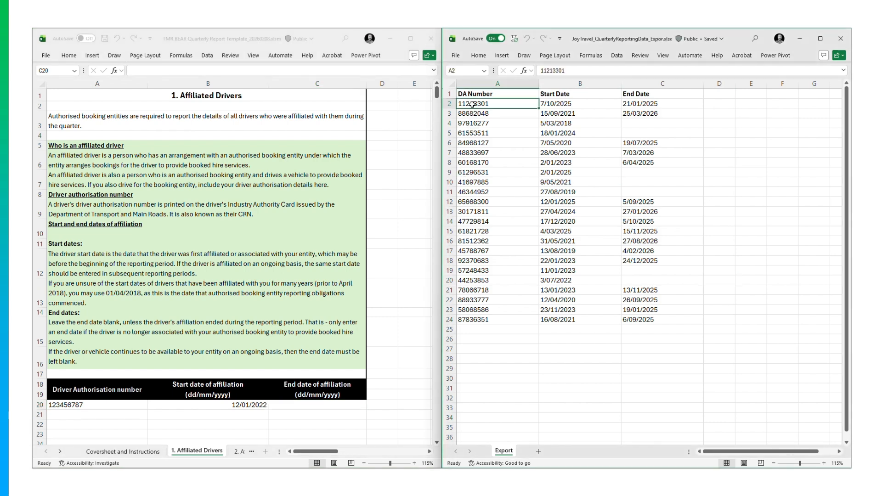
drag(472, 104, 642, 321)
key(ctrl+c)
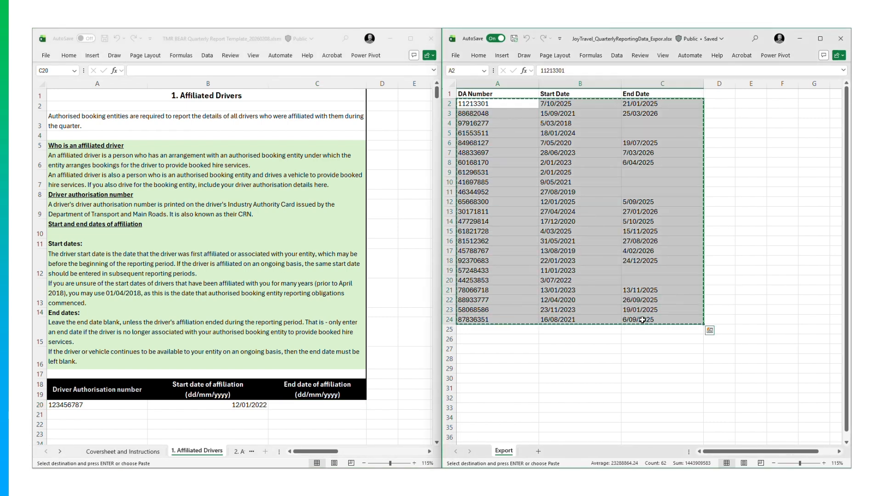
click(61, 412)
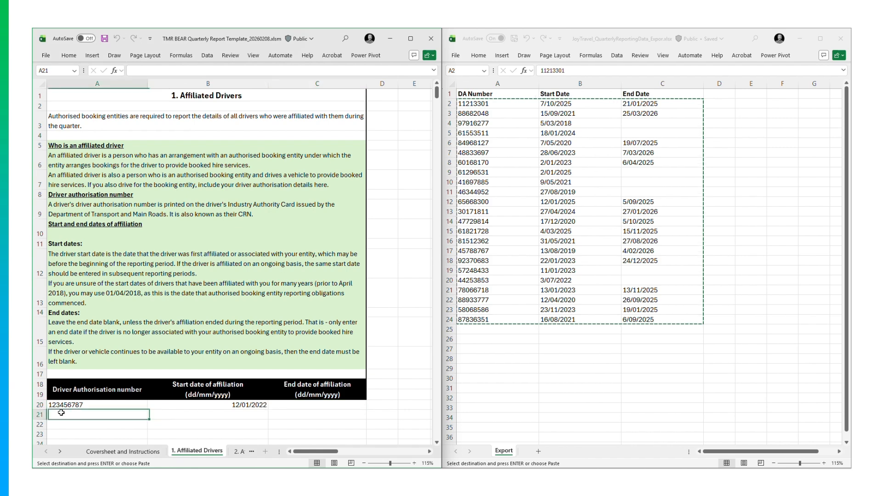
key(Return)
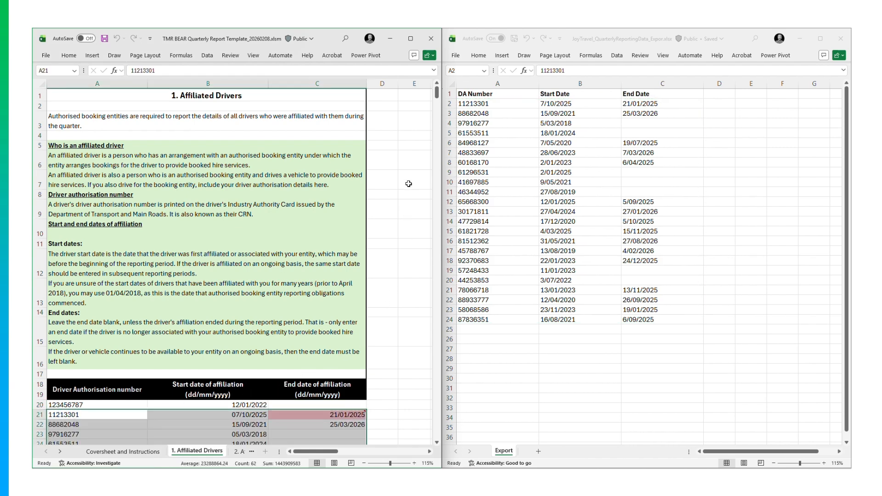
scroll(370, 298, down, 4)
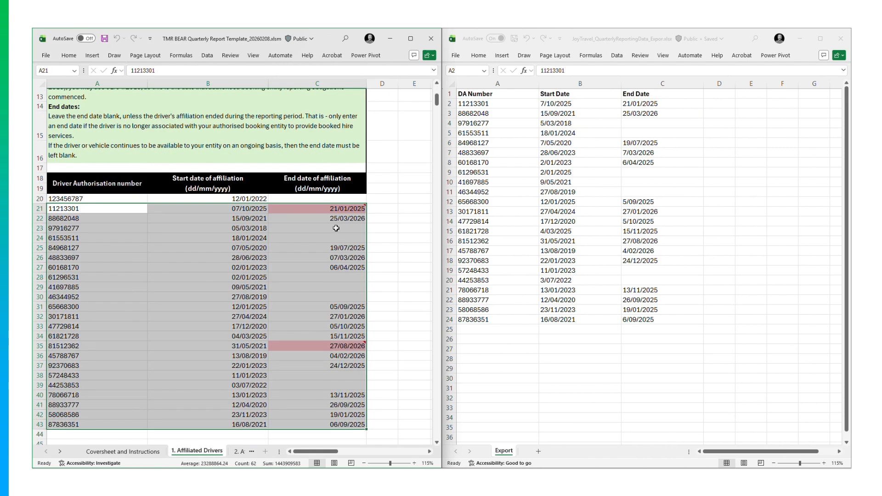
Try changing the C21 end date to 21/01/2024, then clear it as invalid.
click(335, 210)
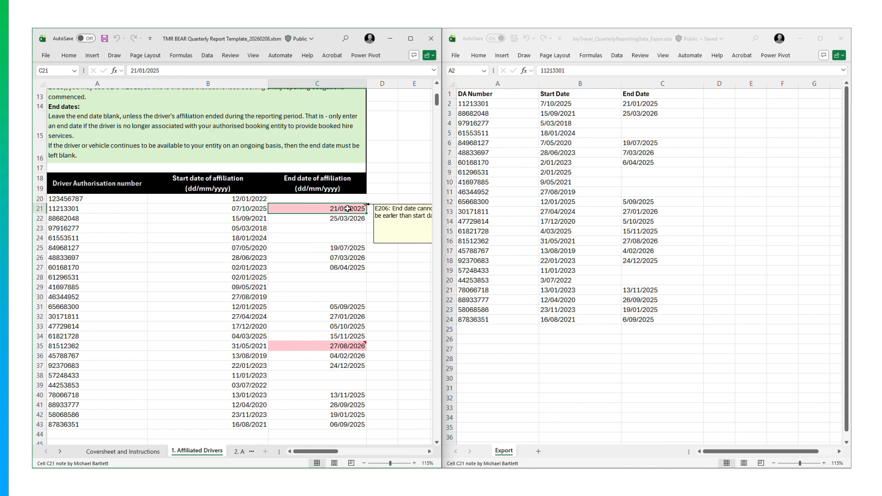
double_click(363, 208)
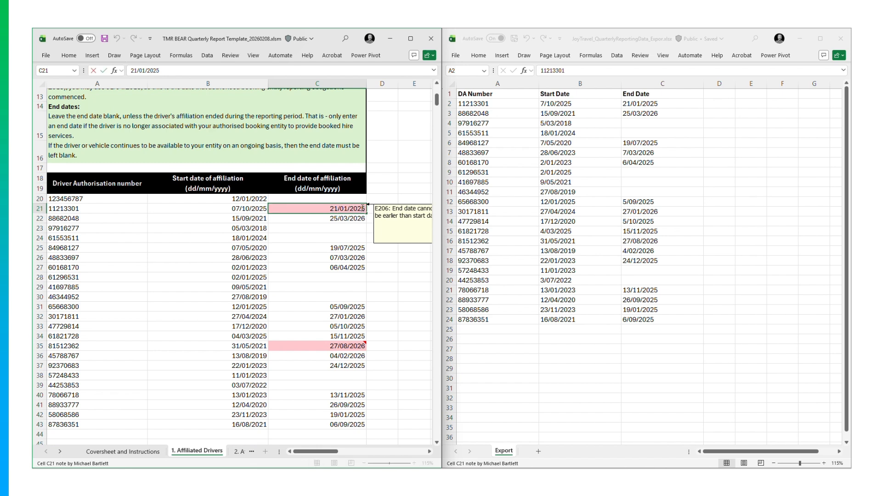
key(BackSpace)
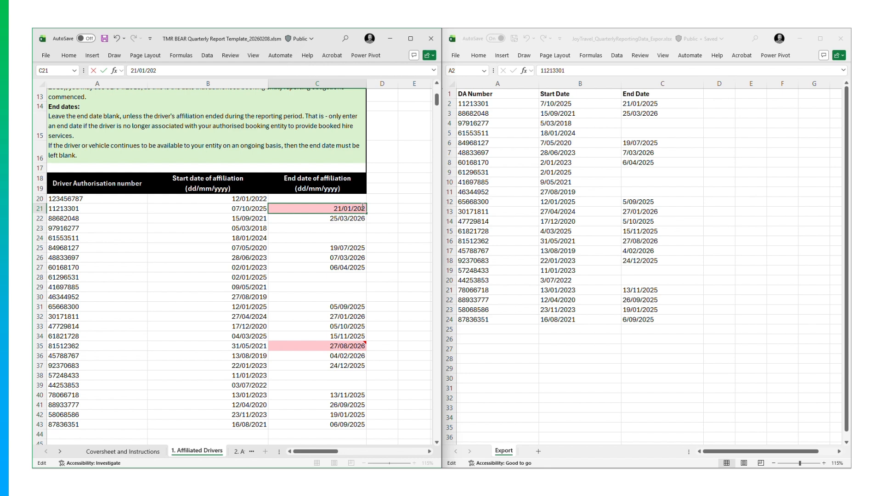
text(4)
key(Return)
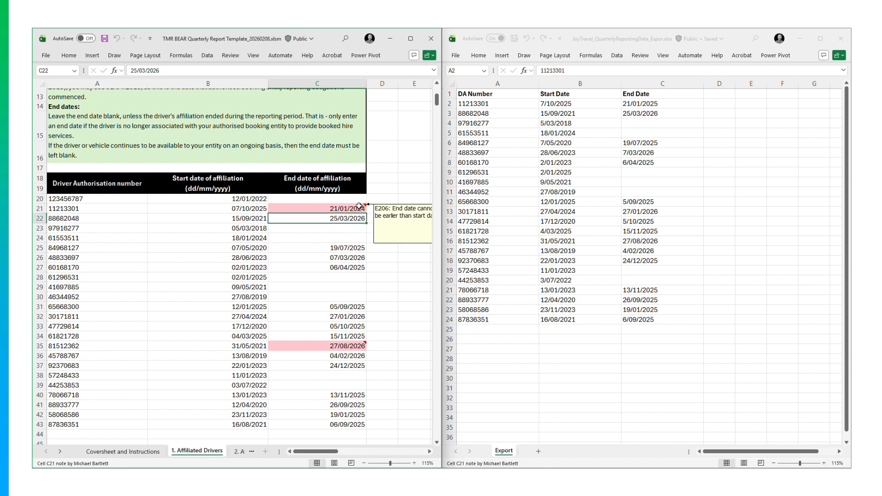
click(359, 206)
key(Delete)
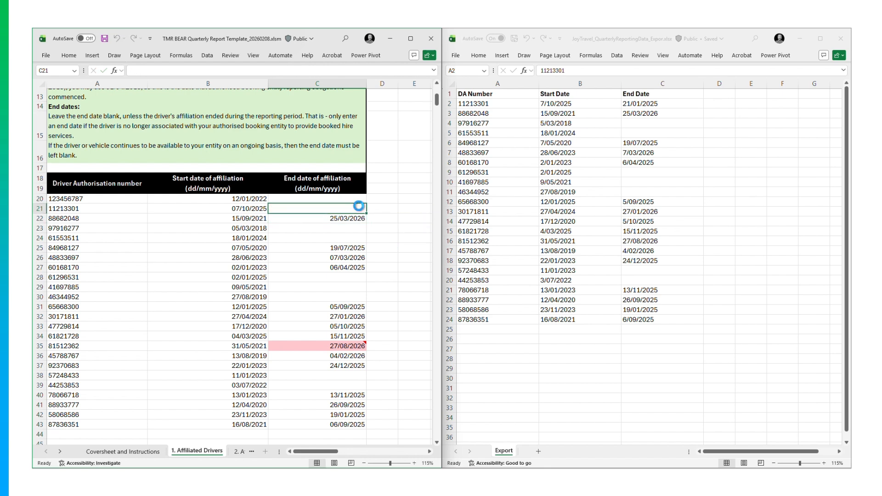
Re-enter the C35 end date as 27/08/2026.
click(350, 346)
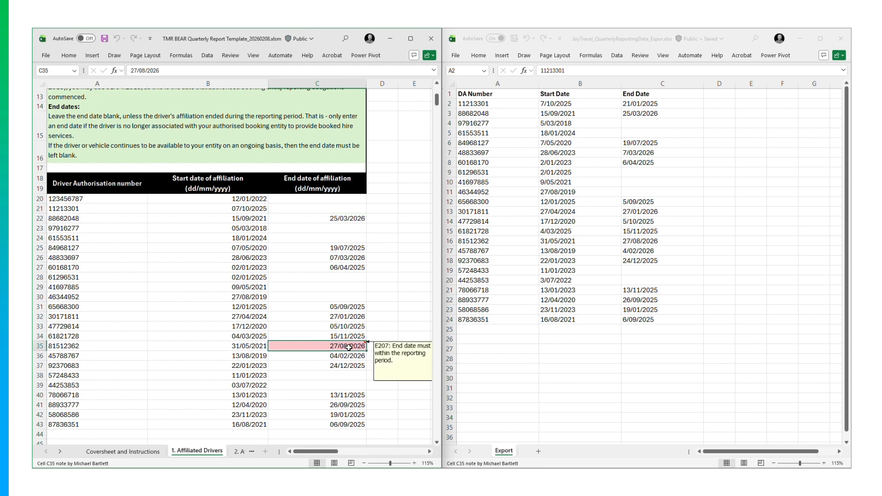
double_click(361, 346)
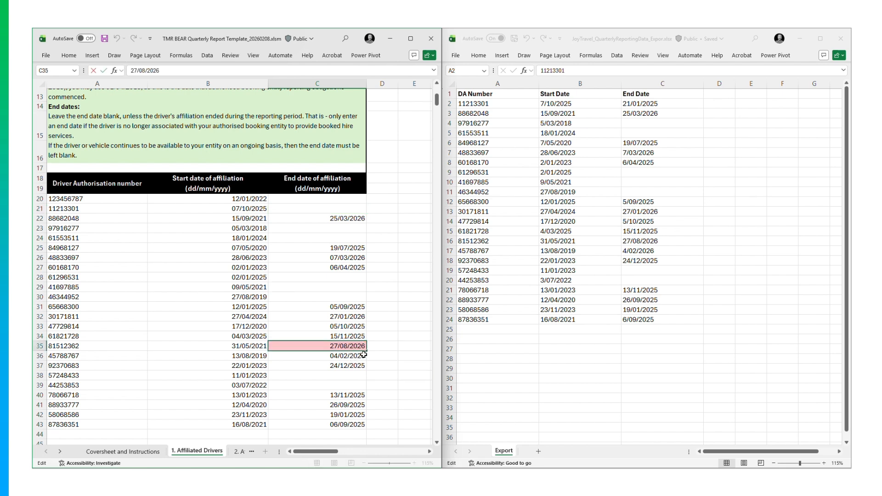
key(BackSpace)
text(6)
key(Return)
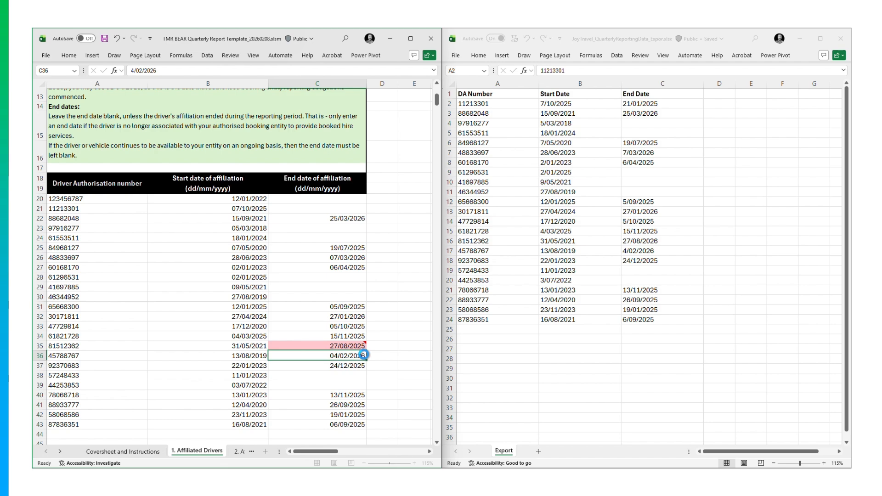
click(359, 346)
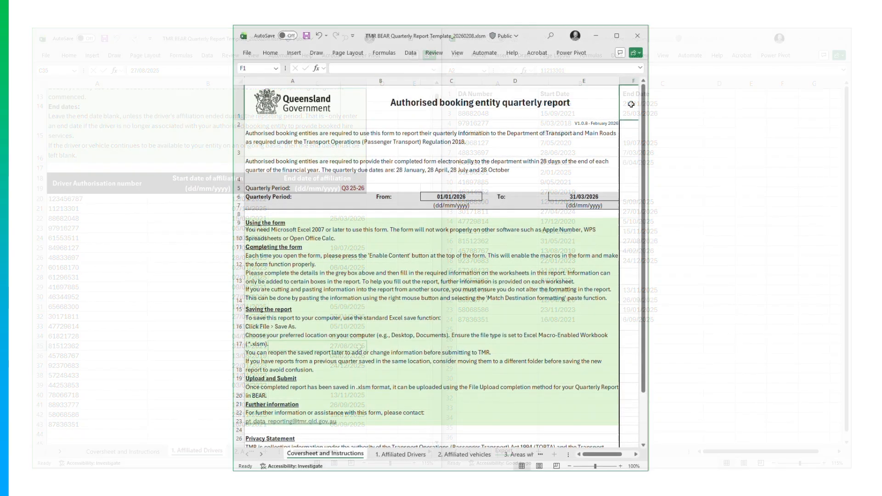
Step through the Affiliated Drivers, Affiliated vehicles, trip areas and WAT & TSS wait times sheets.
key(ctrl+Page_Down)
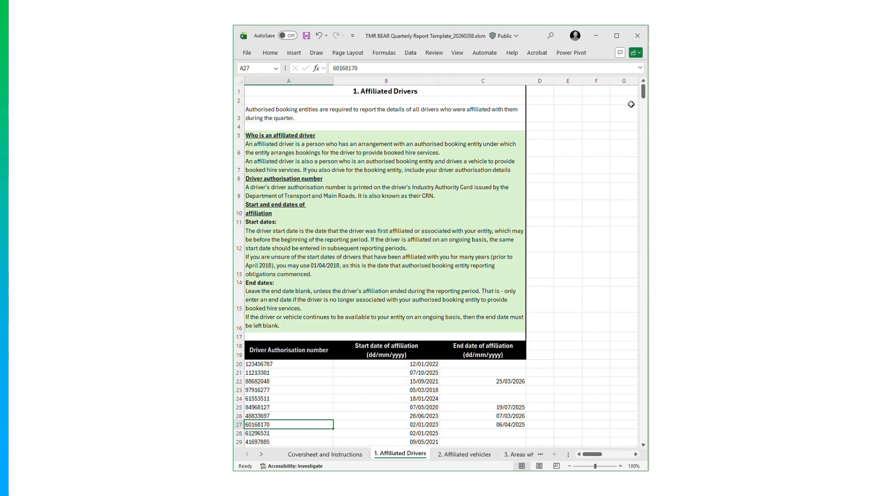
key(ctrl+Page_Down)
key(ctrl+Page_Down)
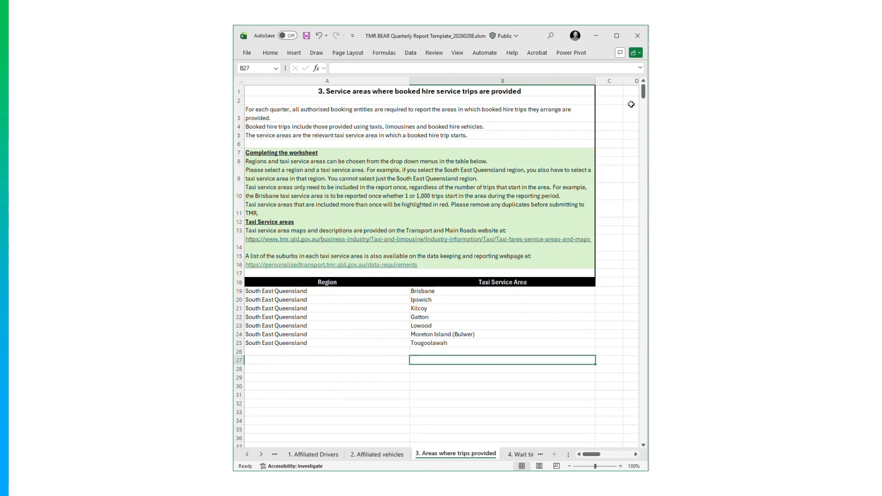
key(ctrl+Page_Down)
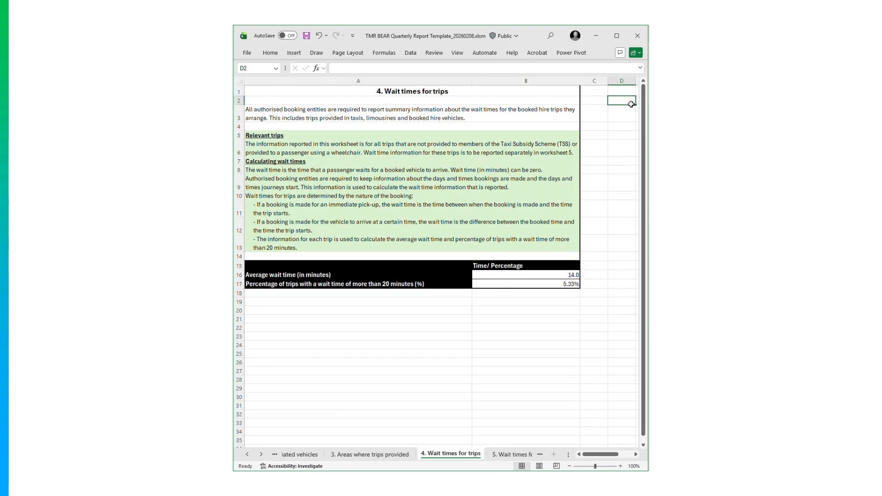
key(ctrl+Page_Down)
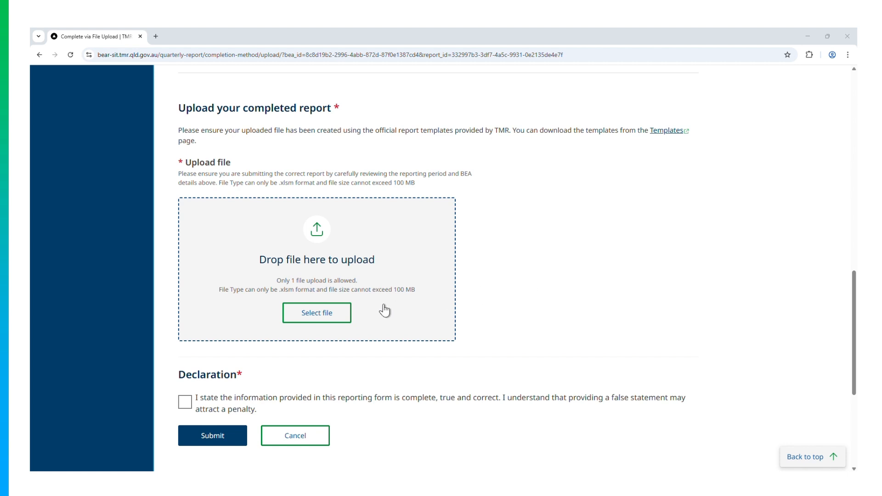
Select TMR BEAR Quarterly Report Template_20260208.xlsm in Downloads > Reports and upload it.
click(320, 317)
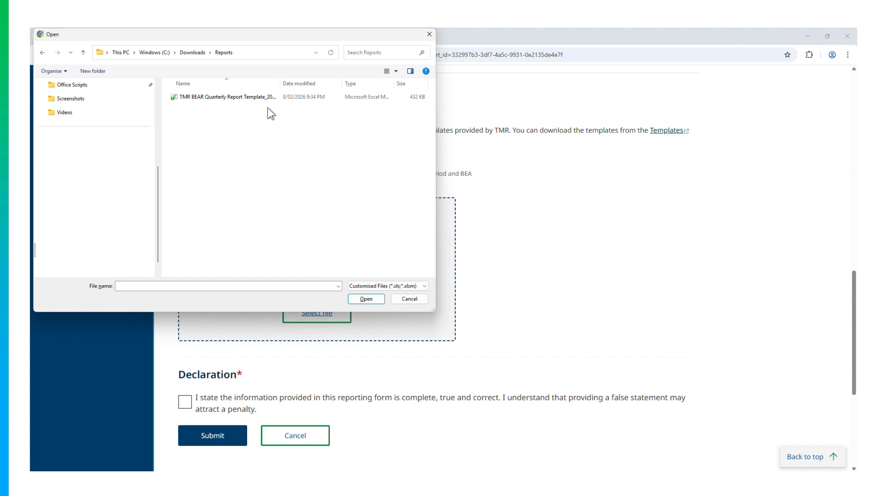
click(259, 97)
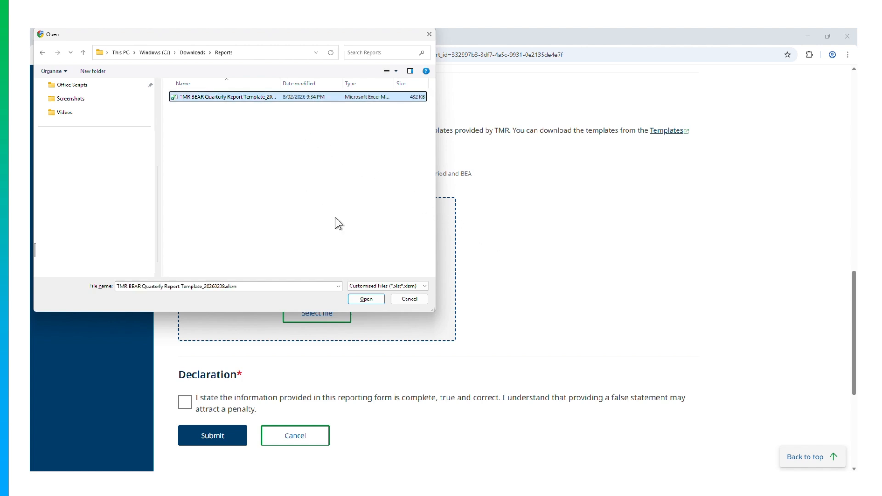
click(378, 299)
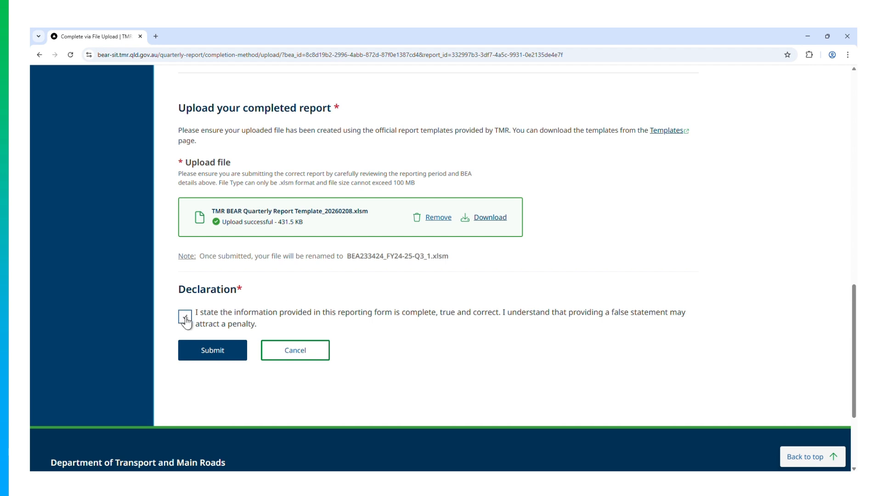
Confirm the declaration to submit the uploaded quarterly report template in TMR BEAR.
click(213, 353)
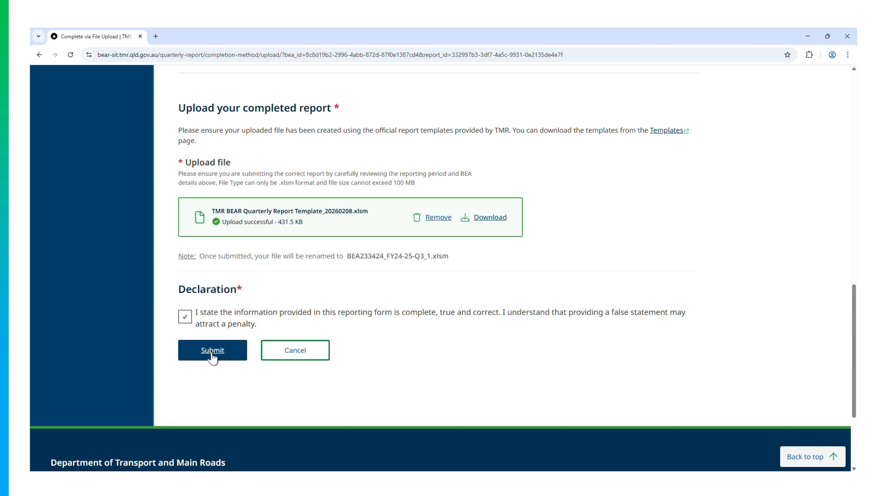